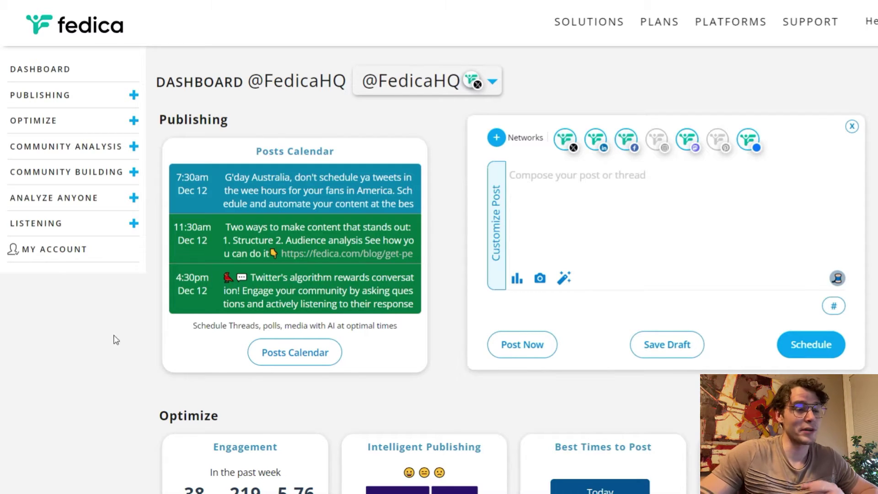
# Open Custom X Ads Audiences under Community Building, listing New York Youtubers (8191 accounts).
pyautogui.click(58, 169)
pyautogui.click(69, 277)
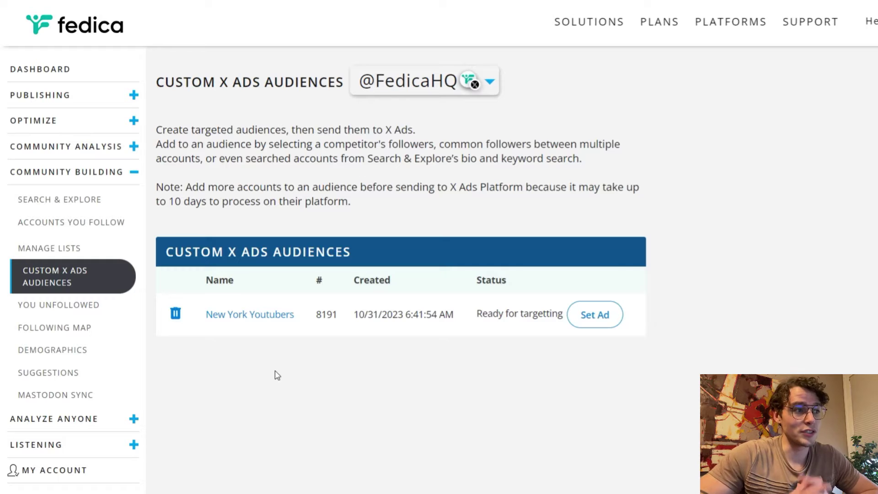
# Open the Search & Explore criteria: 'youtuber' in profile, New York, USA location, English language.
pyautogui.click(52, 202)
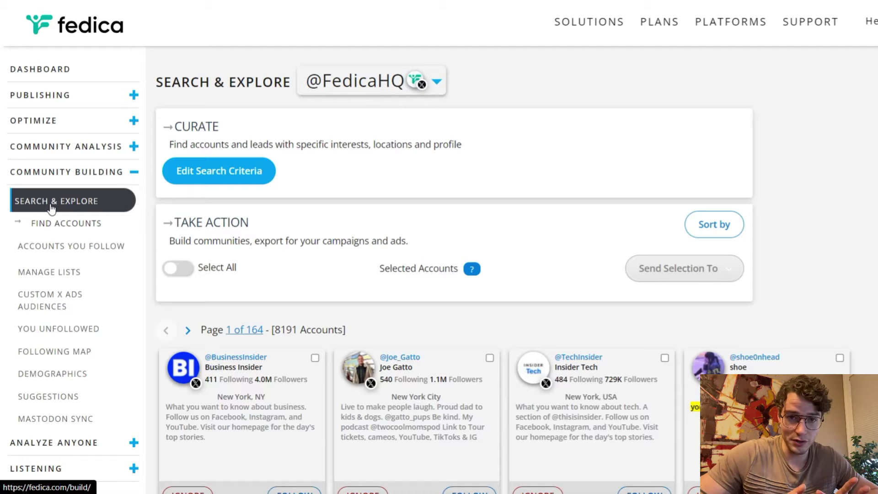
pyautogui.click(245, 171)
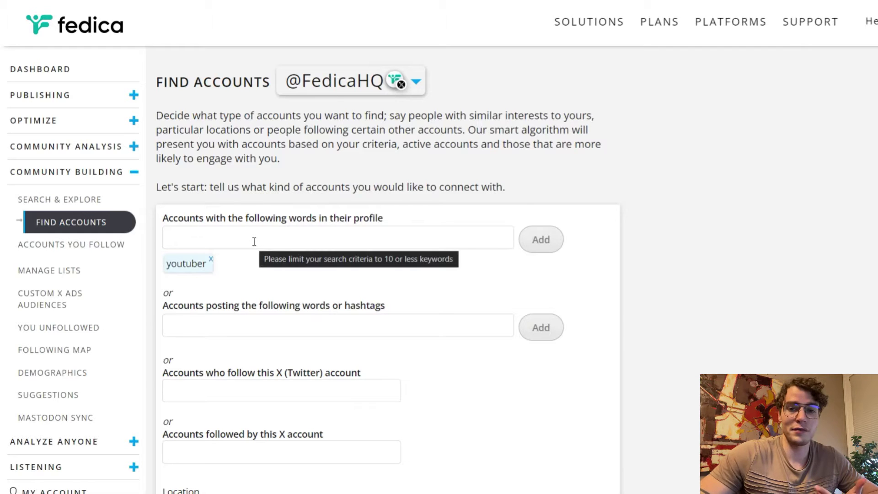
pyautogui.click(241, 329)
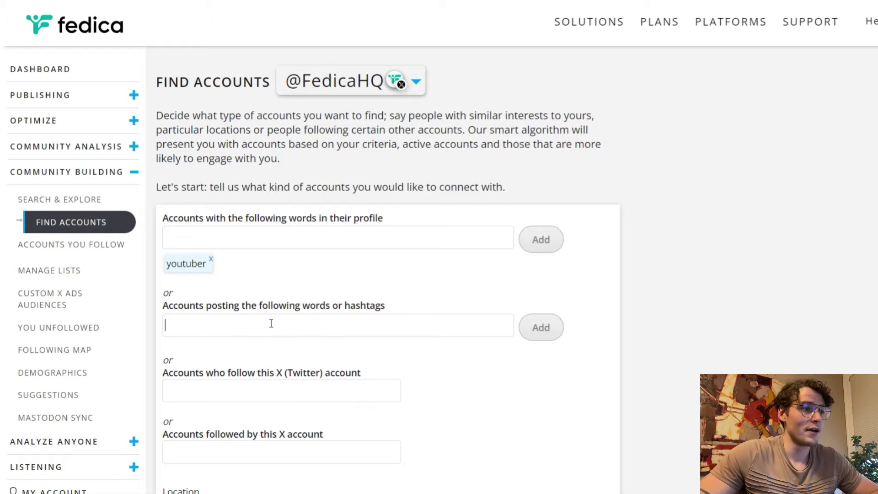
pyautogui.scroll(-7, 275, 320)
pyautogui.click(241, 190)
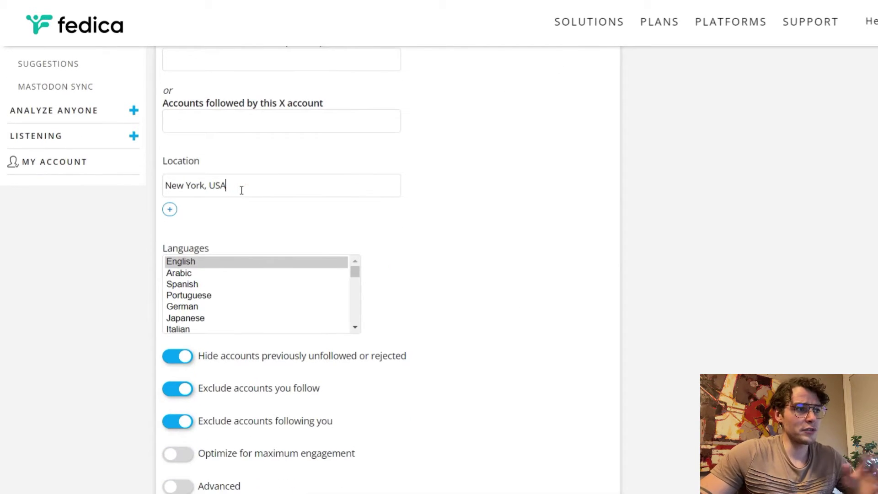
pyautogui.click(187, 265)
pyautogui.scroll(-1, 383, 249)
pyautogui.scroll(-3, 380, 256)
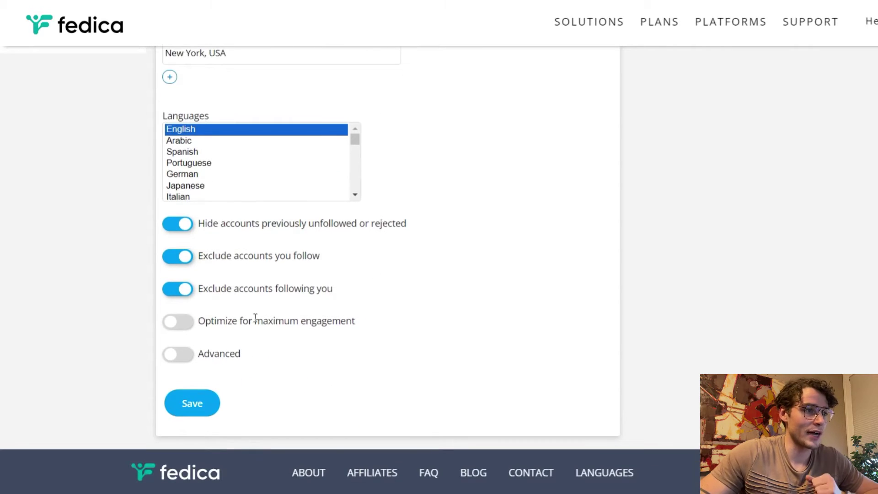
# Reveal the advanced filters, including the 'politics' exclusion and the Last Activity date.
pyautogui.click(178, 354)
pyautogui.scroll(-9, 323, 365)
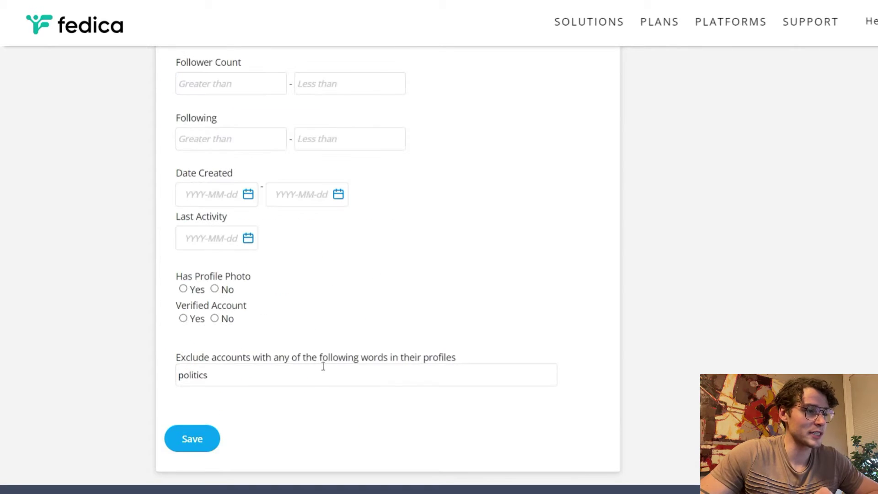
pyautogui.scroll(2, 369, 327)
pyautogui.click(196, 305)
pyautogui.click(400, 311)
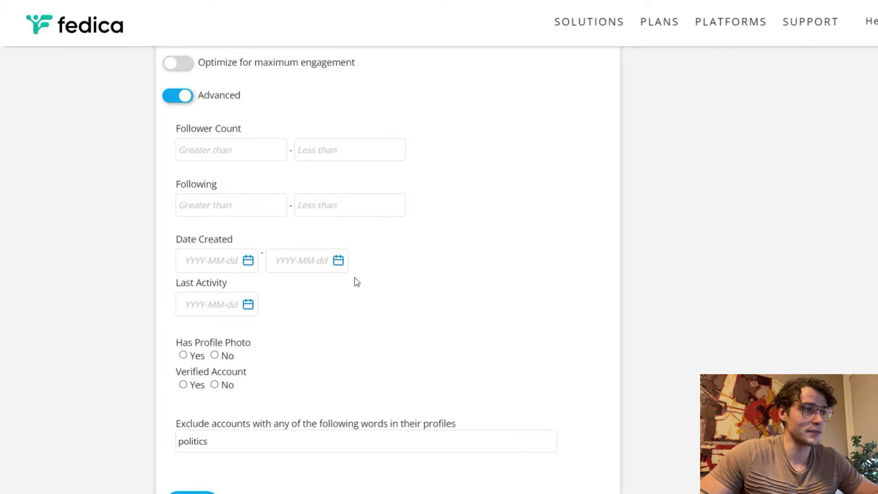
pyautogui.scroll(5, 355, 279)
pyautogui.scroll(8, 355, 279)
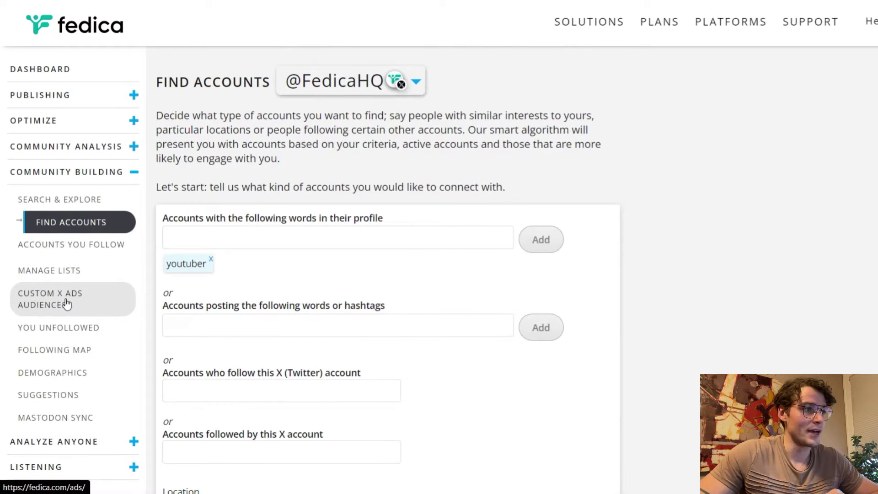
# Select all 8191 found accounts and bring up the Send Selection To options.
pyautogui.click(60, 199)
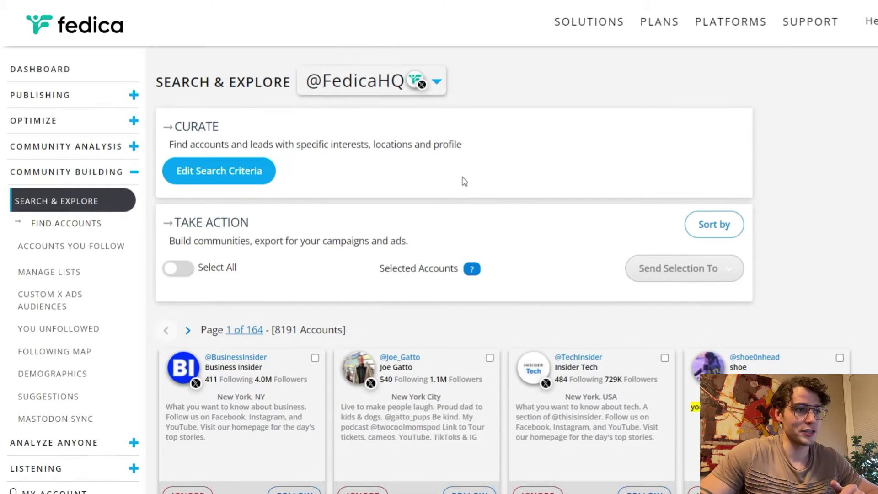
pyautogui.scroll(-4, 361, 269)
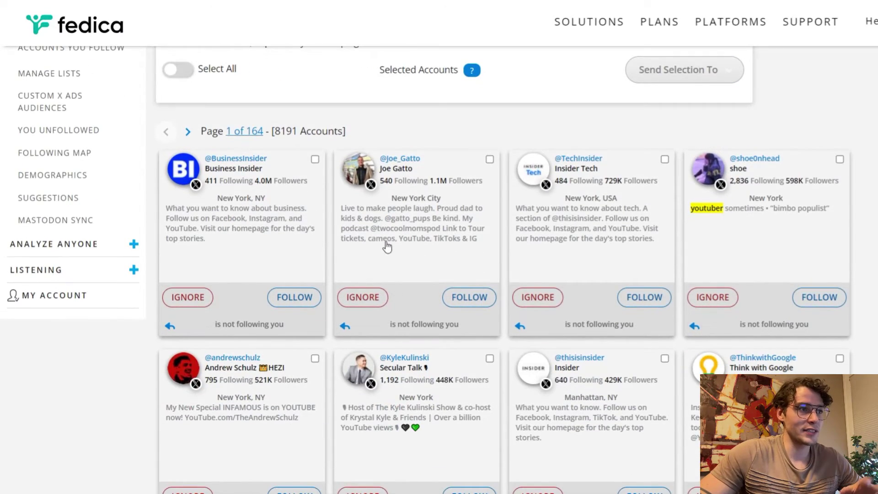
pyautogui.moveTo(273, 133); pyautogui.dragTo(297, 132)
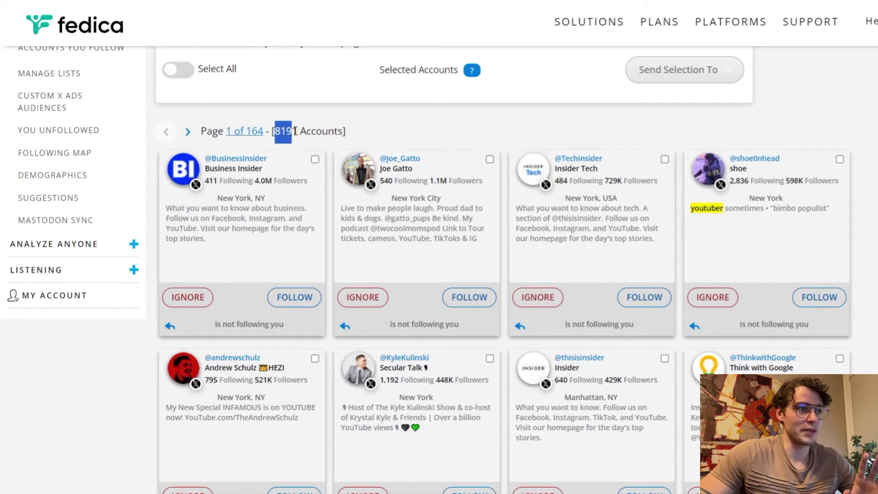
pyautogui.click(369, 136)
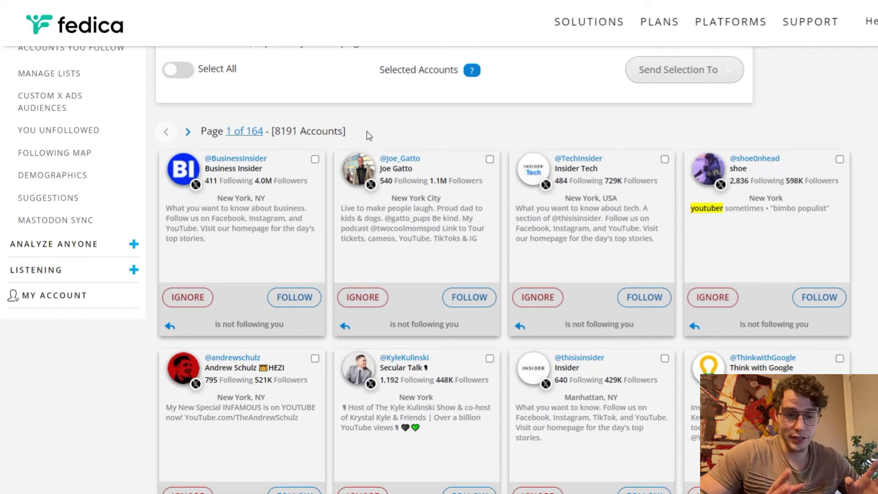
pyautogui.scroll(4, 368, 135)
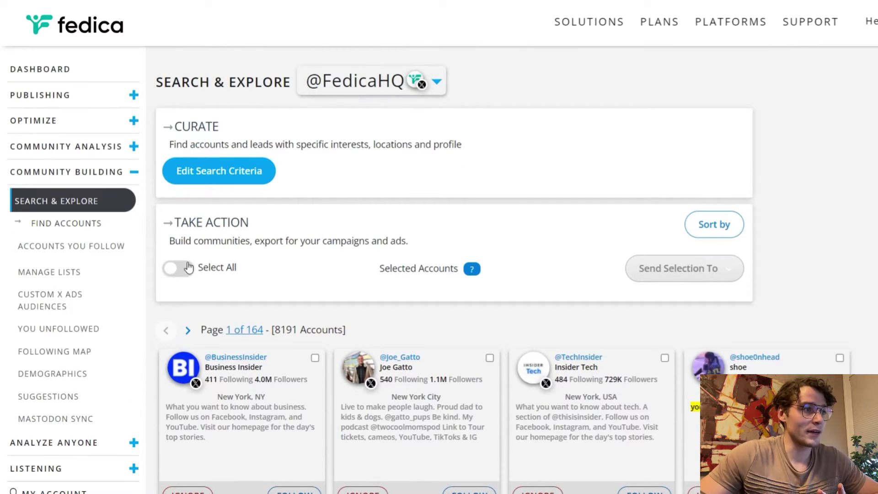
pyautogui.click(169, 269)
pyautogui.click(702, 269)
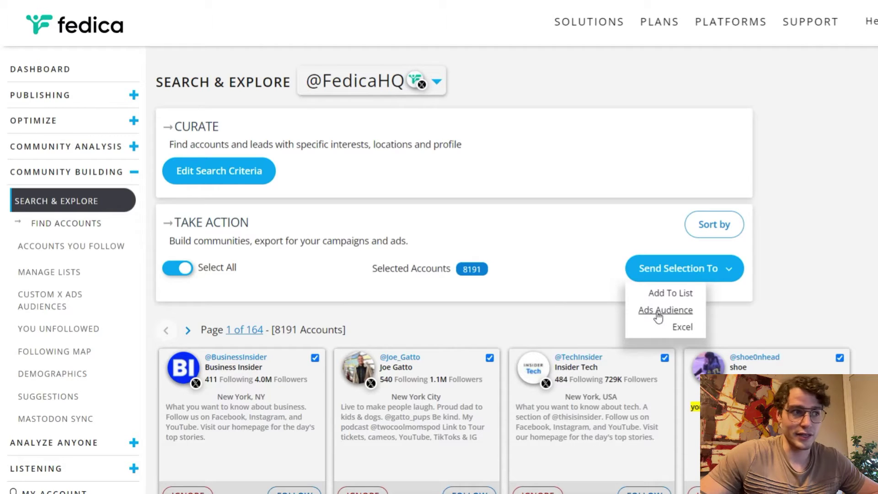
# Open Follower Segmentation under Community Analysis, showing 389448 follower accounts.
pyautogui.scroll(-3, 412, 256)
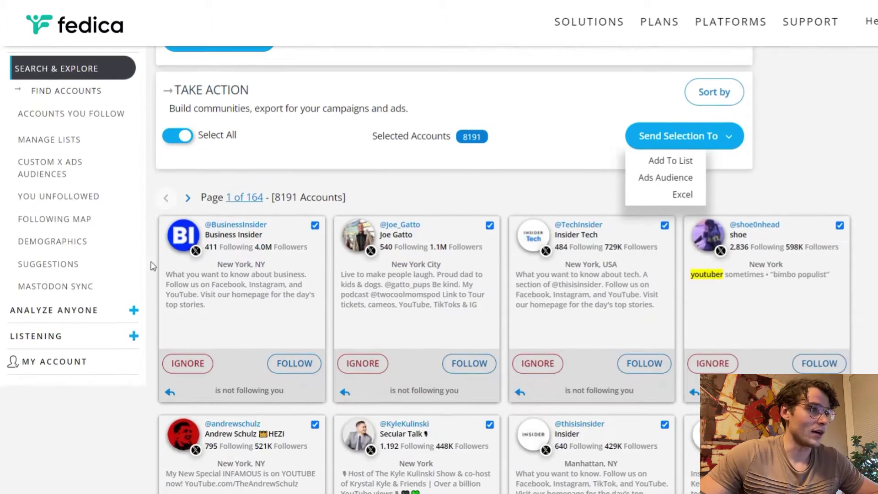
pyautogui.click(59, 181)
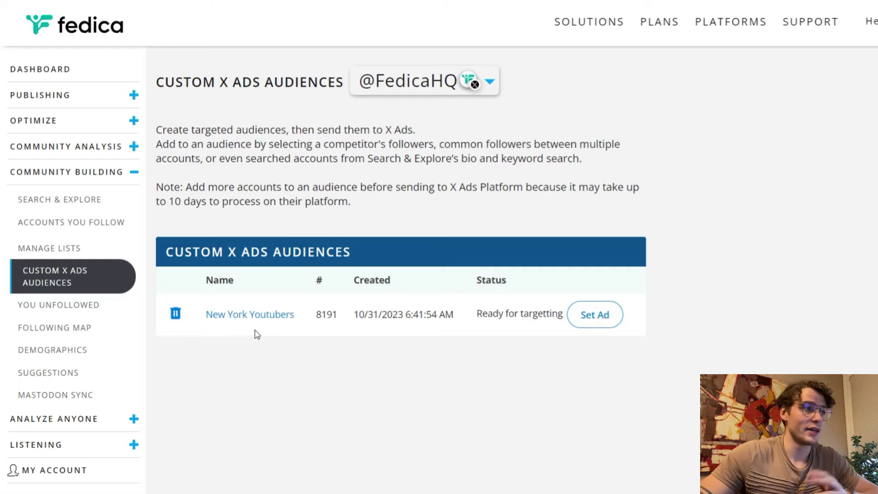
pyautogui.click(74, 145)
pyautogui.click(49, 196)
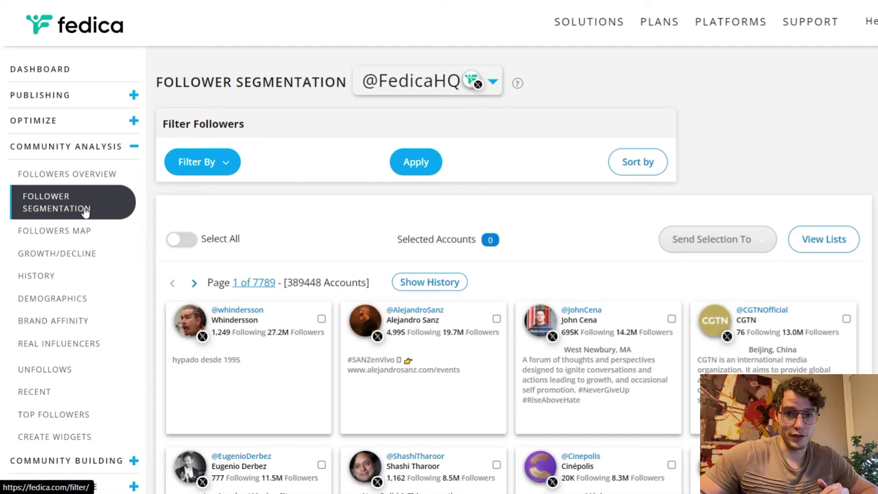
# Add a Location filter for country USA, state New York and city NYC.
pyautogui.click(225, 161)
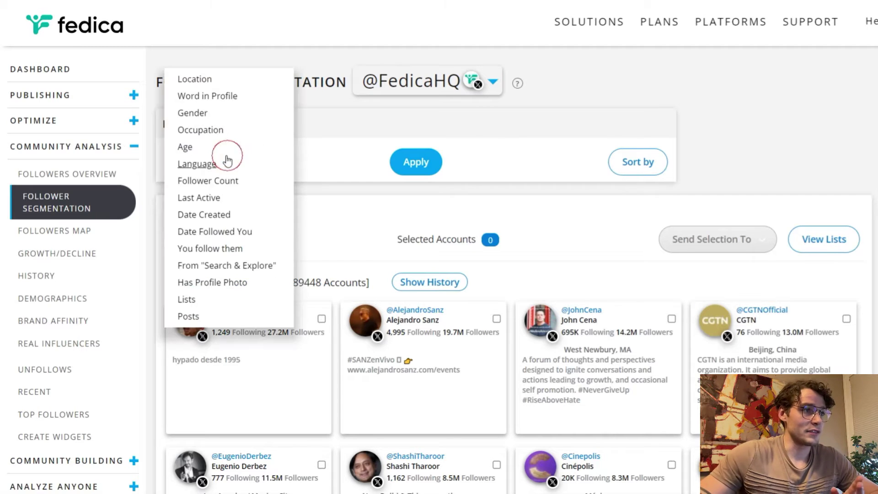
pyautogui.click(195, 79)
pyautogui.click(319, 151)
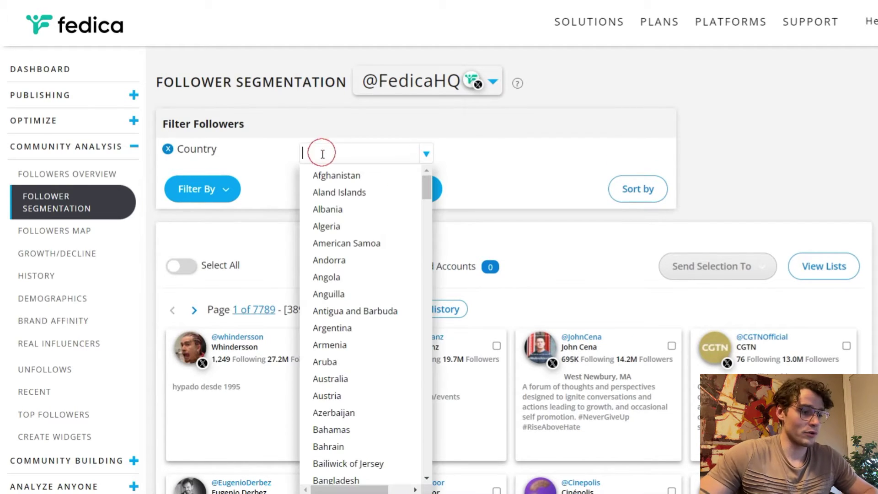
pyautogui.write('usa')
pyautogui.click(323, 179)
pyautogui.click(320, 176)
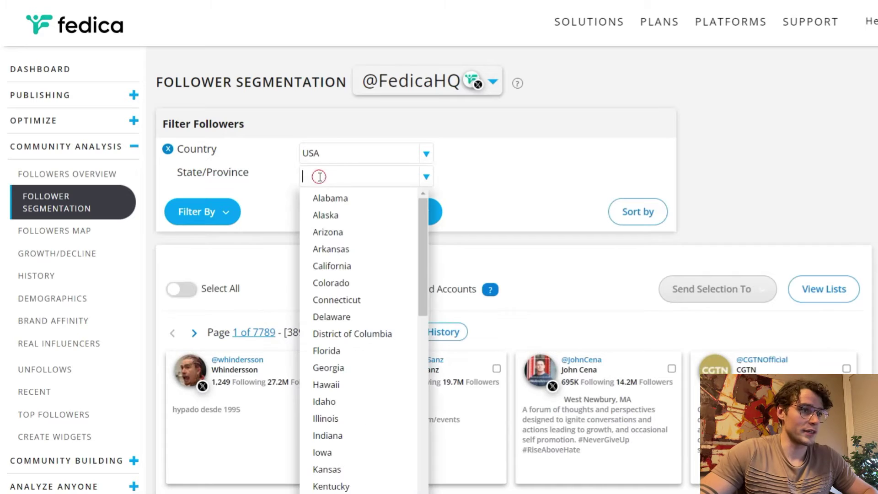
pyautogui.write('new')
pyautogui.click(320, 249)
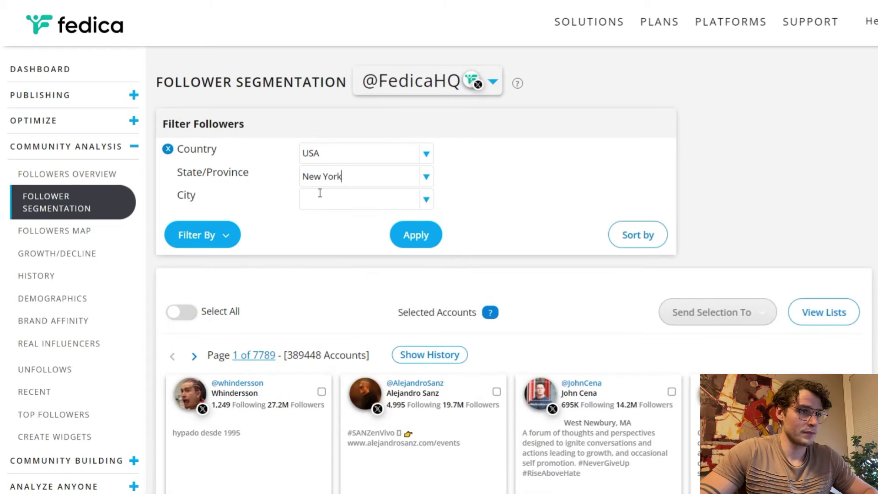
pyautogui.click(320, 197)
pyautogui.write('ny')
pyautogui.click(324, 236)
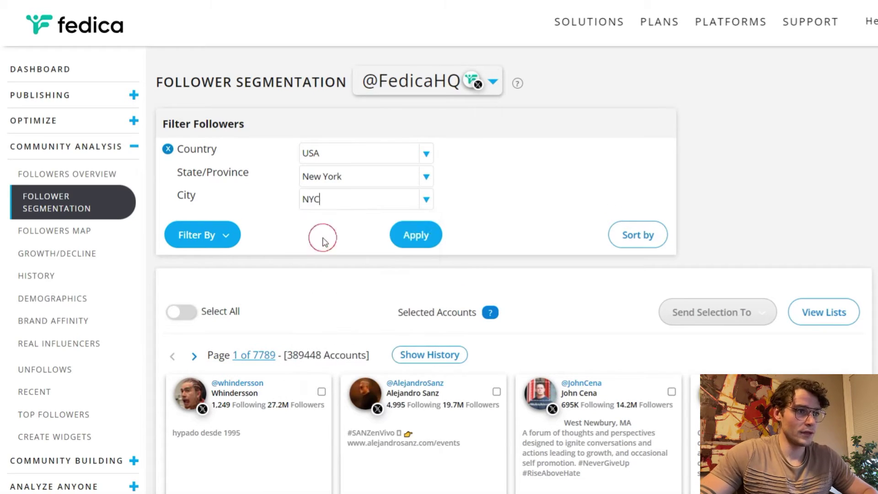
# Add an English language filter and a 'youtuber' Word in Profile filter, then apply them.
pyautogui.click(213, 237)
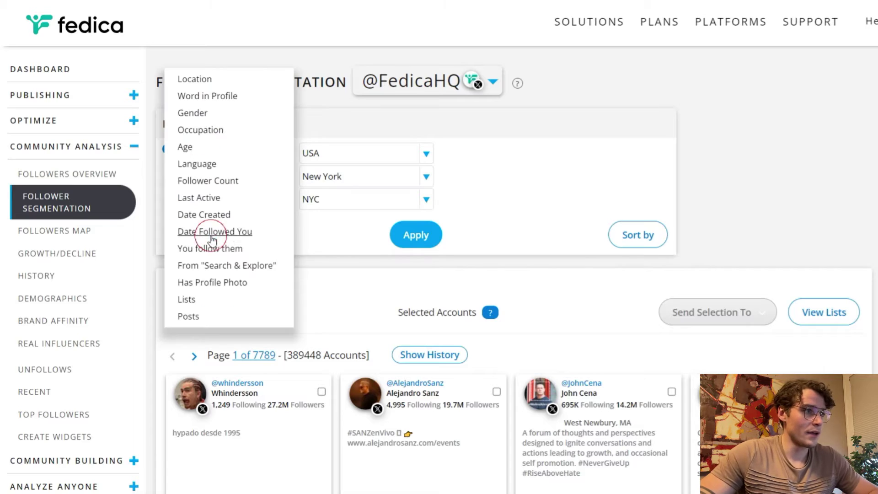
pyautogui.click(212, 164)
pyautogui.click(310, 226)
pyautogui.click(201, 287)
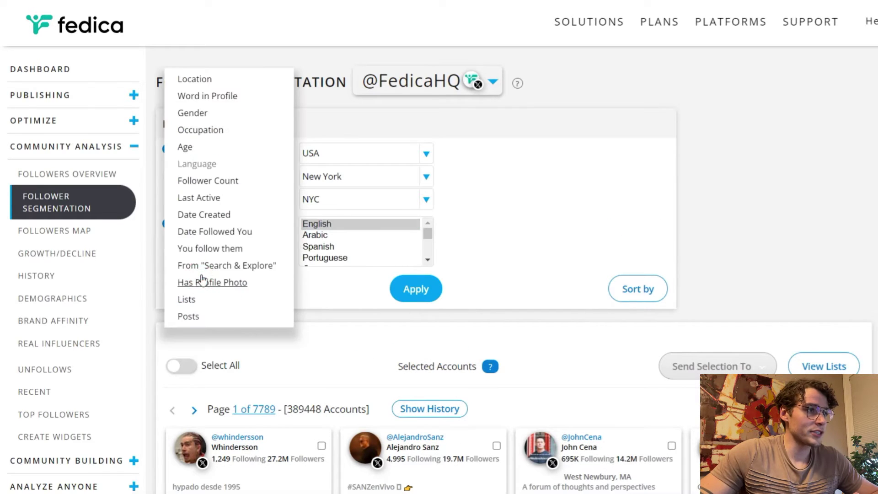
pyautogui.click(195, 95)
pyautogui.click(329, 288)
pyautogui.write('youtuber')
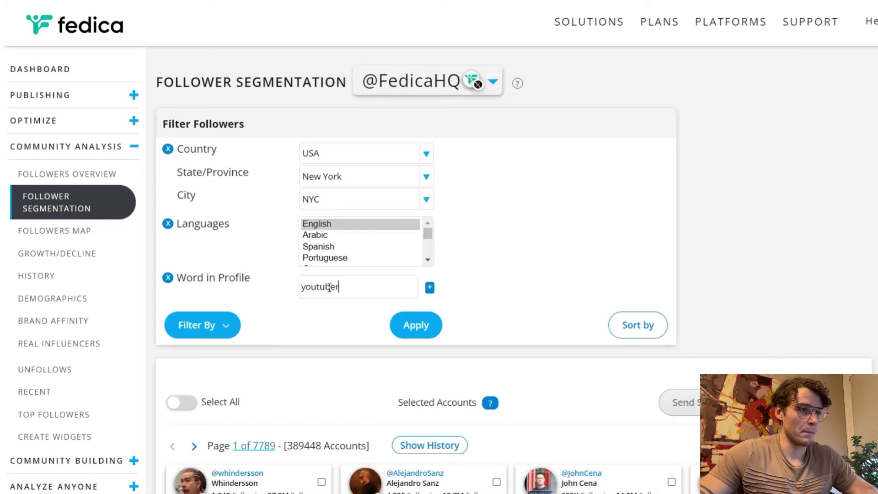
pyautogui.press('Return')
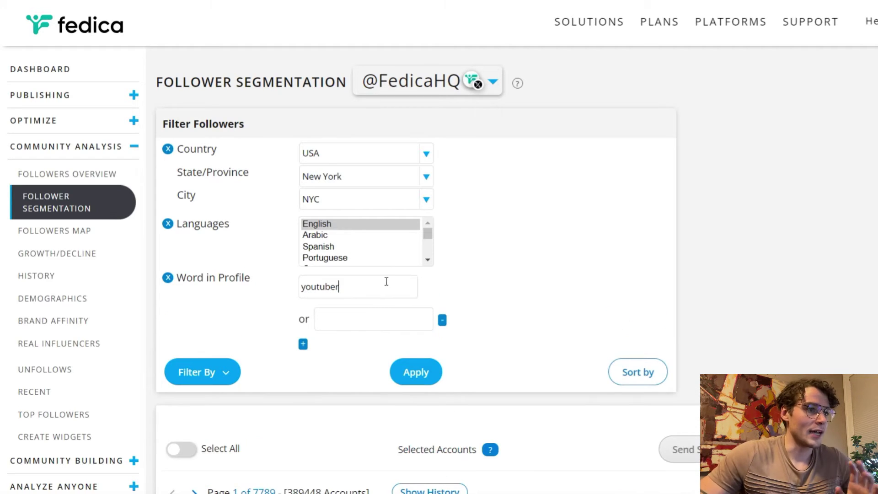
pyautogui.click(414, 372)
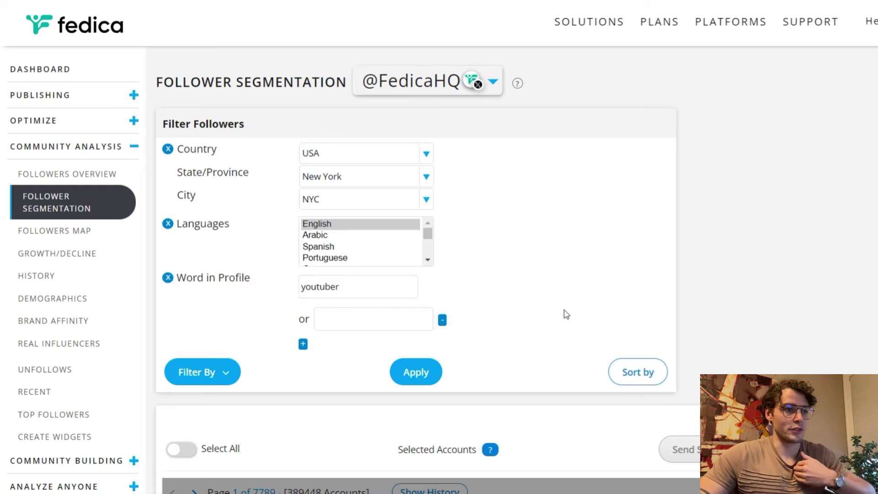
# Send all five filtered followers to a new ads audience named 'Youtubers in new york 2'.
pyautogui.scroll(-4, 562, 300)
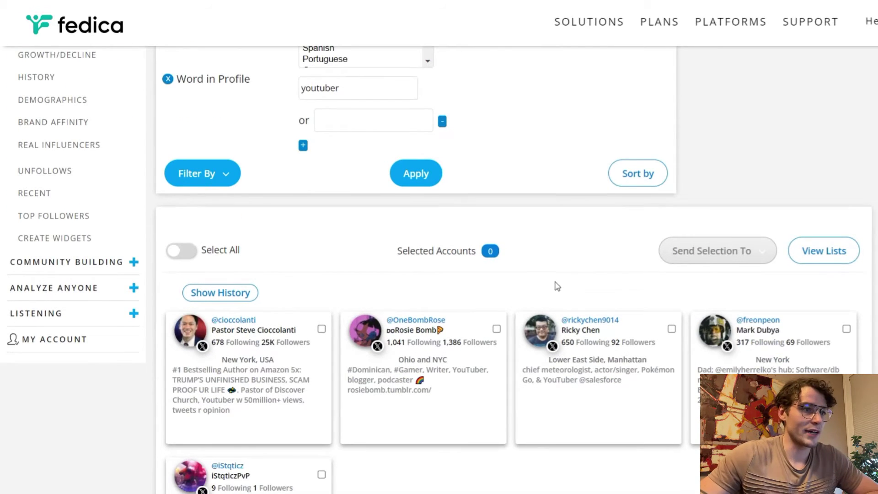
pyautogui.scroll(-1, 555, 283)
pyautogui.click(184, 189)
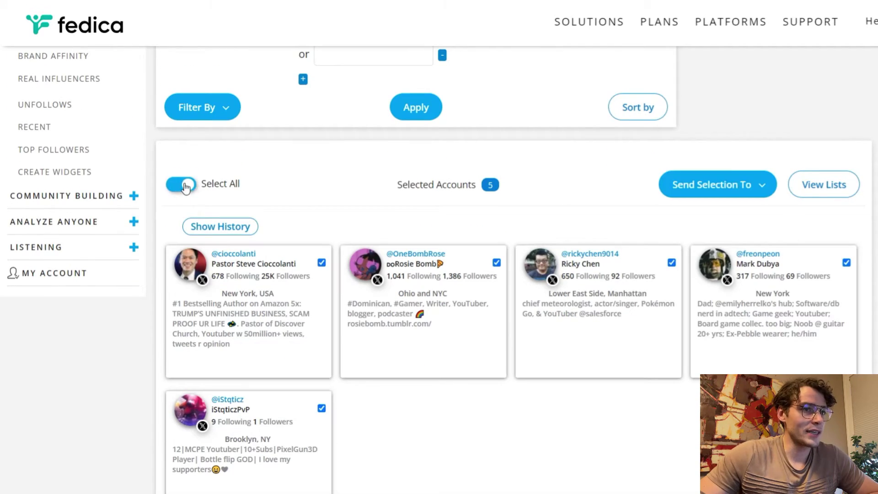
pyautogui.click(763, 183)
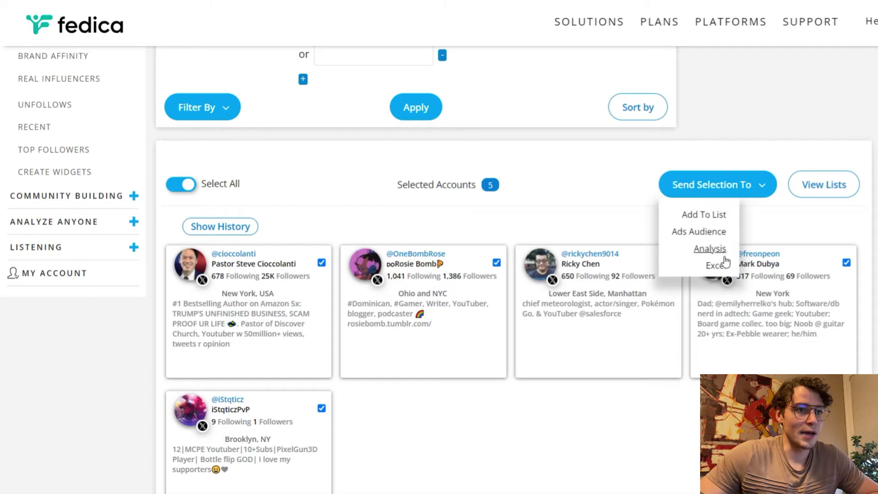
pyautogui.click(686, 232)
pyautogui.click(444, 287)
pyautogui.write('You')
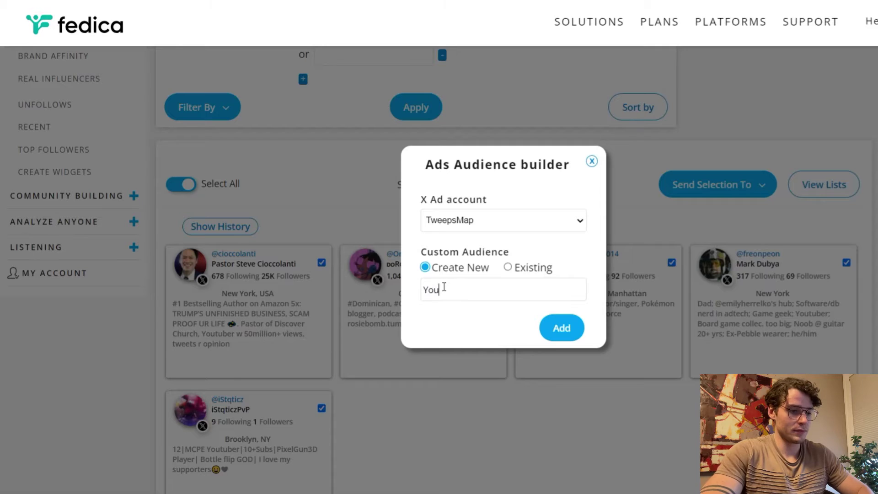
pyautogui.write('tubers in new york 2')
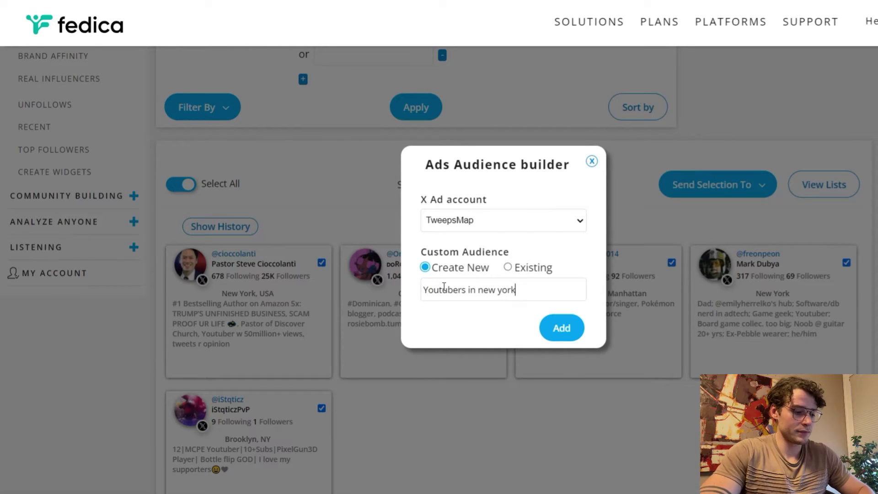
pyautogui.click(556, 328)
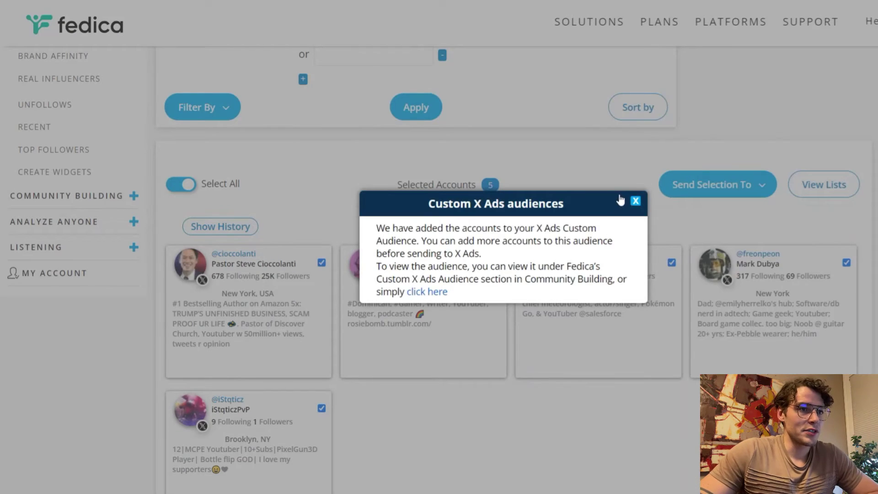
pyautogui.click(634, 201)
# Expand the Community Building section in the sidebar.
pyautogui.scroll(4, 635, 206)
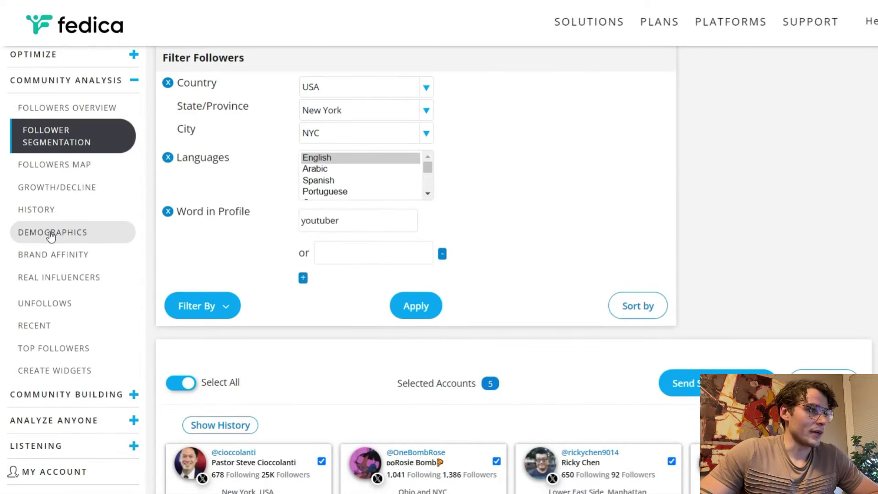
pyautogui.click(73, 397)
pyautogui.scroll(-4, 73, 400)
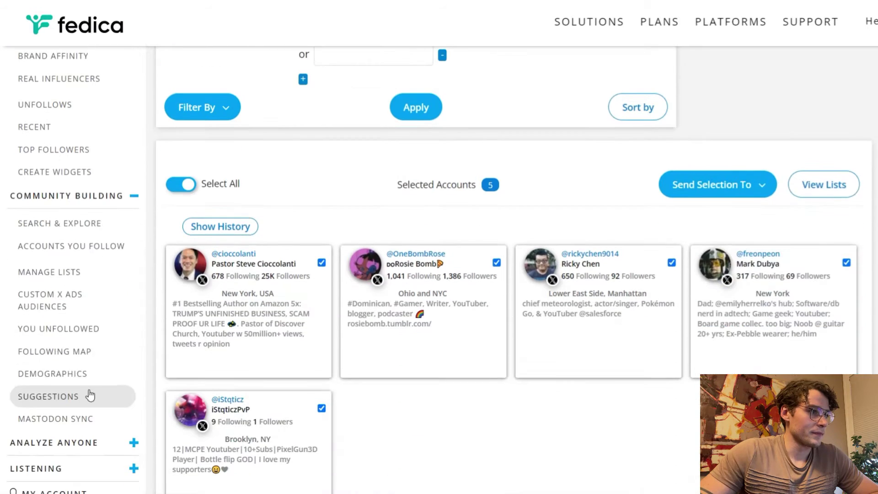
# Check the ad group options for New York Youtubers ('First Promoted Account campaign') without saving.
pyautogui.click(64, 303)
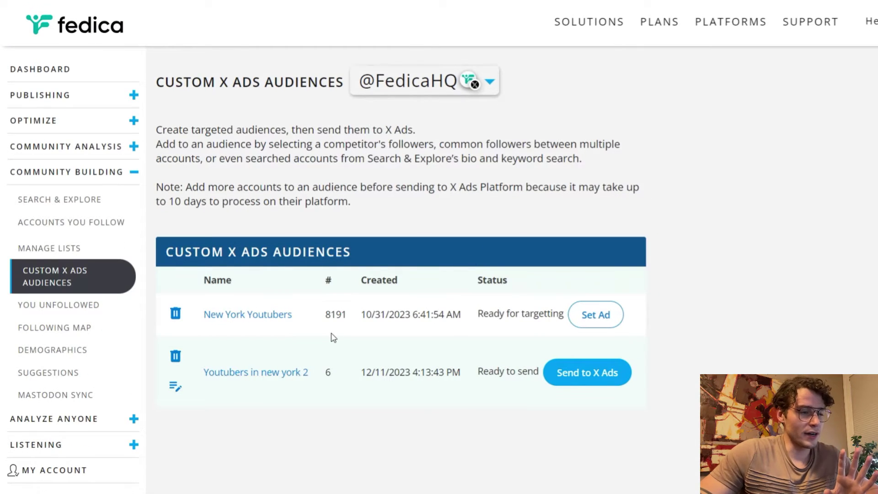
pyautogui.scroll(-2, 338, 335)
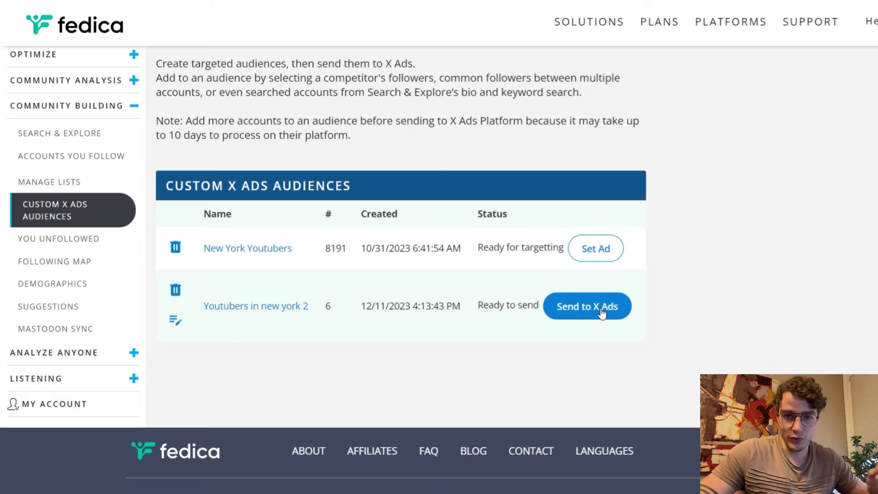
pyautogui.moveTo(477, 247); pyautogui.dragTo(544, 249)
pyautogui.click(544, 250)
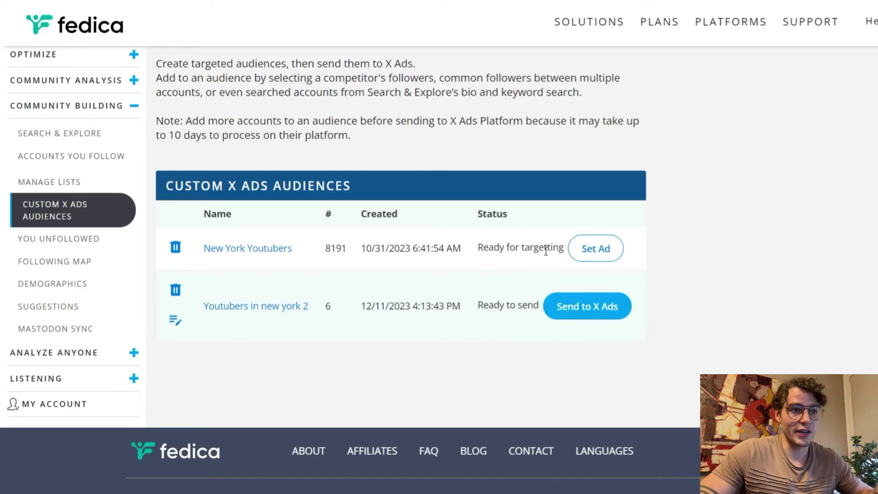
pyautogui.click(582, 257)
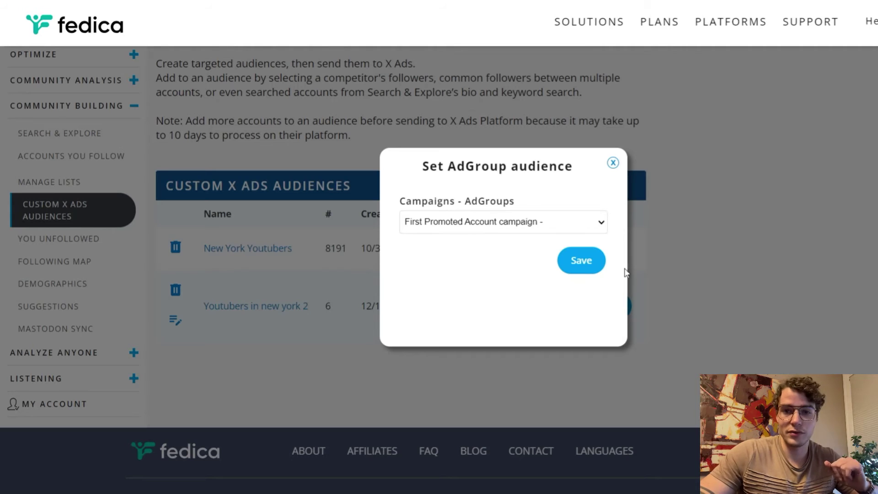
pyautogui.click(613, 163)
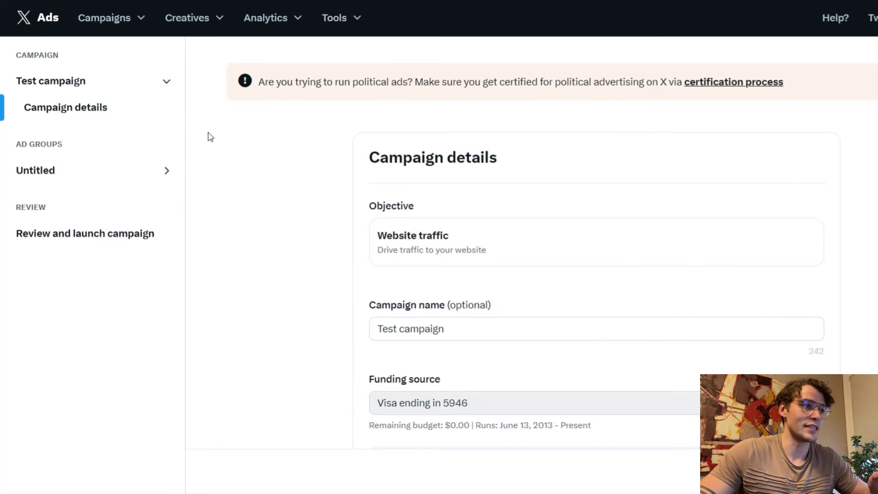
# Switch to the X Ads Manager overview, dismissing the new campaign type chooser.
pyautogui.click(98, 22)
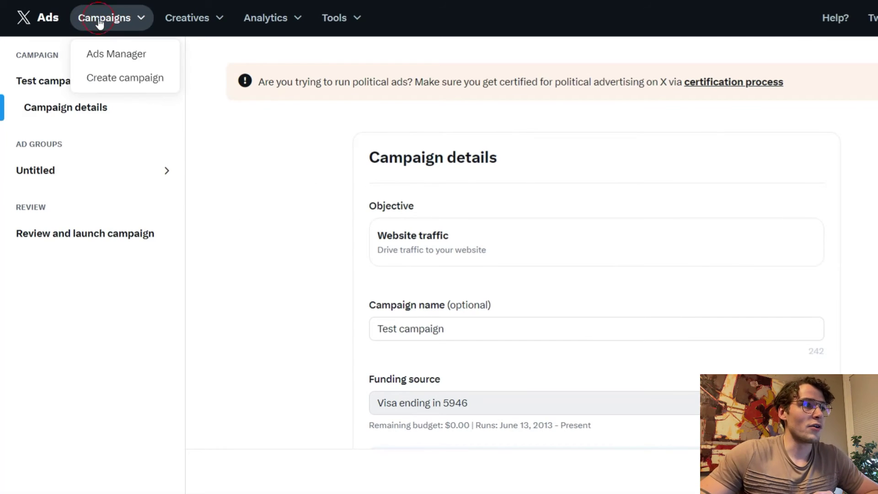
pyautogui.click(89, 53)
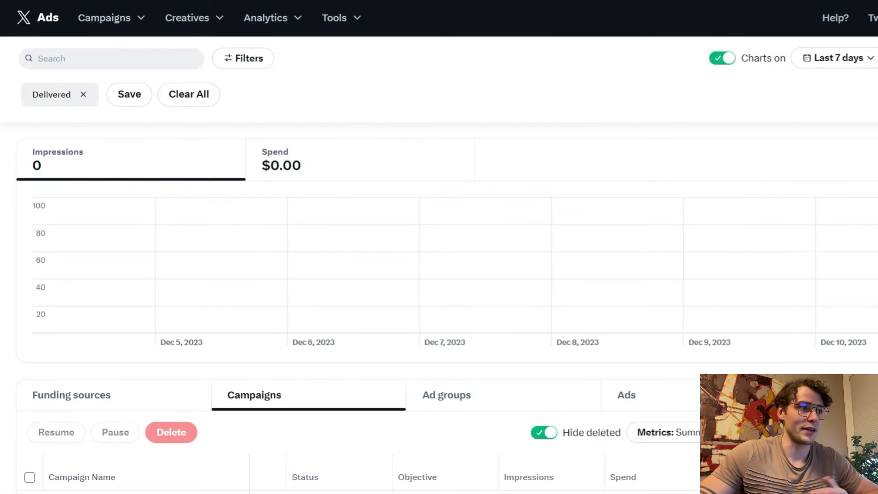
pyautogui.click(874, 18)
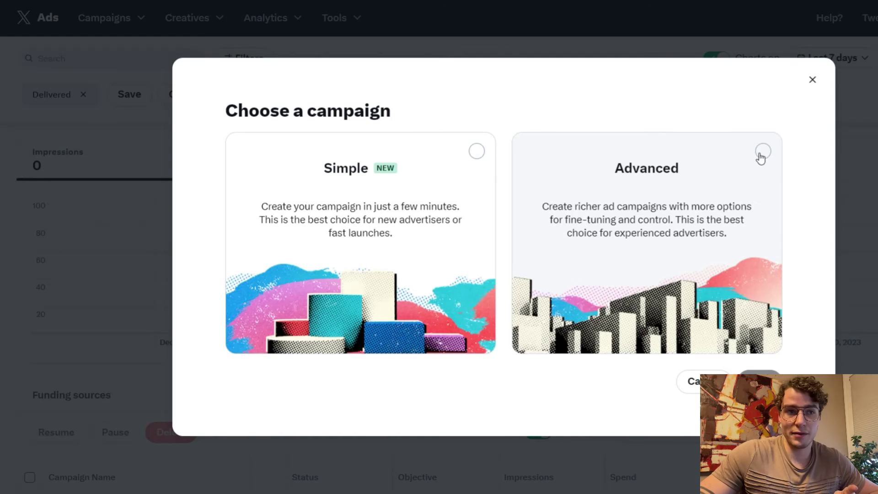
pyautogui.click(812, 79)
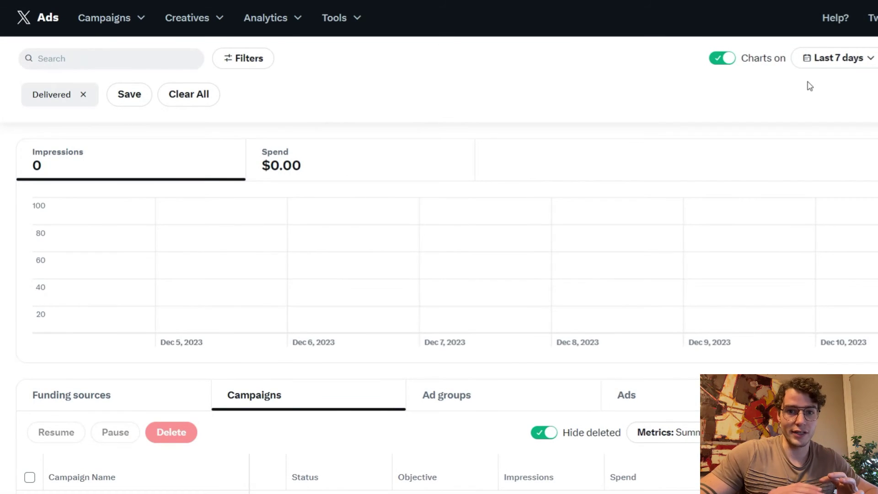
pyautogui.scroll(-3, 249, 241)
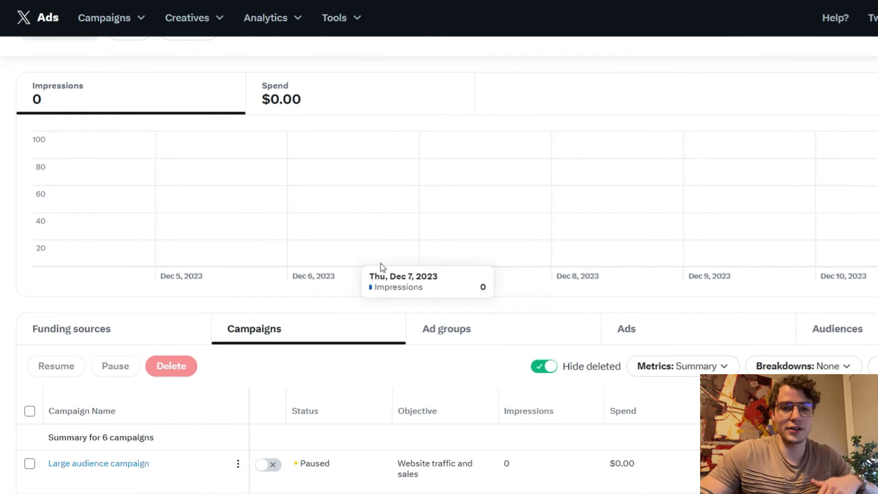
pyautogui.scroll(-3, 422, 272)
# List the ad groups and open the Untitled draft ad group in Test campaign for editing.
pyautogui.click(456, 211)
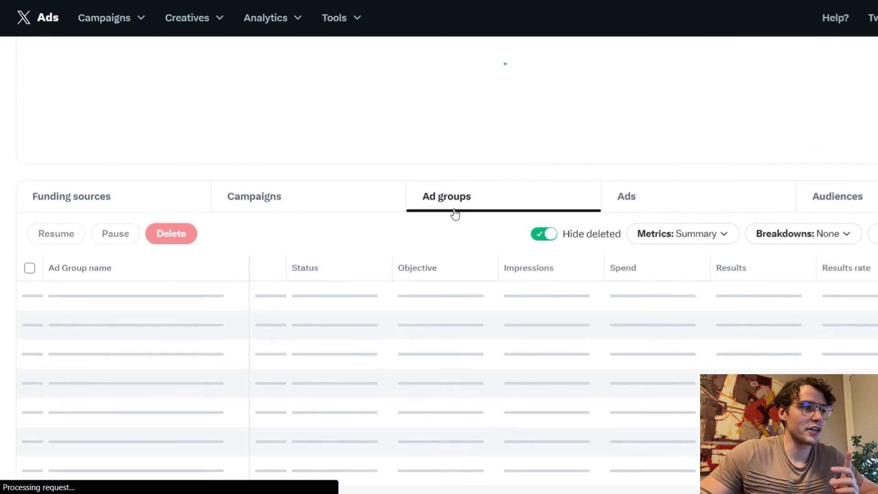
pyautogui.scroll(-4, 361, 257)
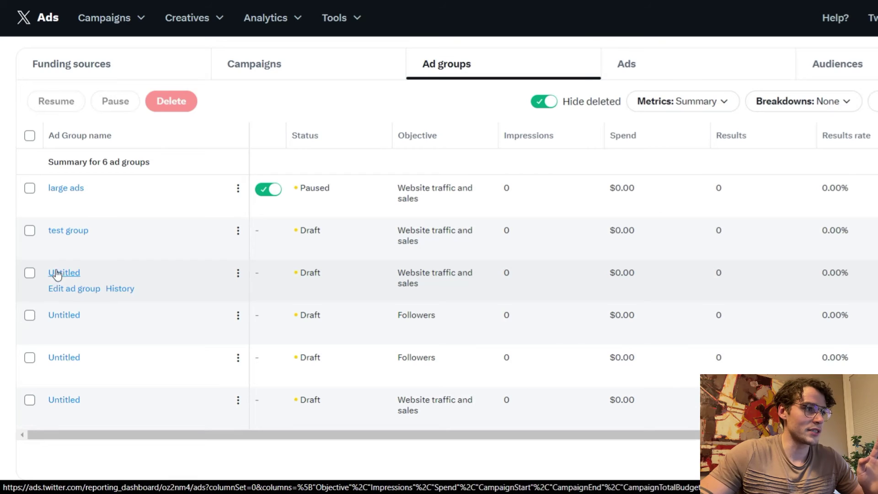
pyautogui.click(66, 293)
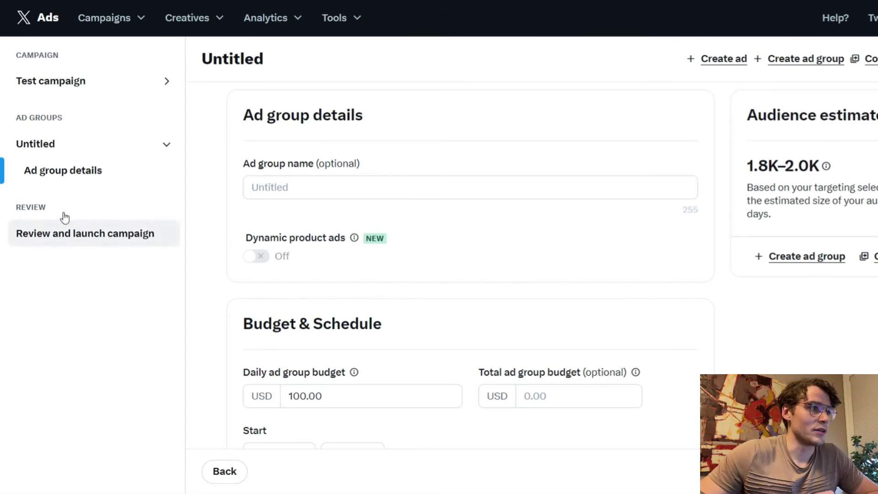
pyautogui.click(39, 143)
# Open the ad group details and confirm New York Youtubers under Custom audiences, reaching 1.8K–2.0K.
pyautogui.click(54, 144)
pyautogui.click(53, 170)
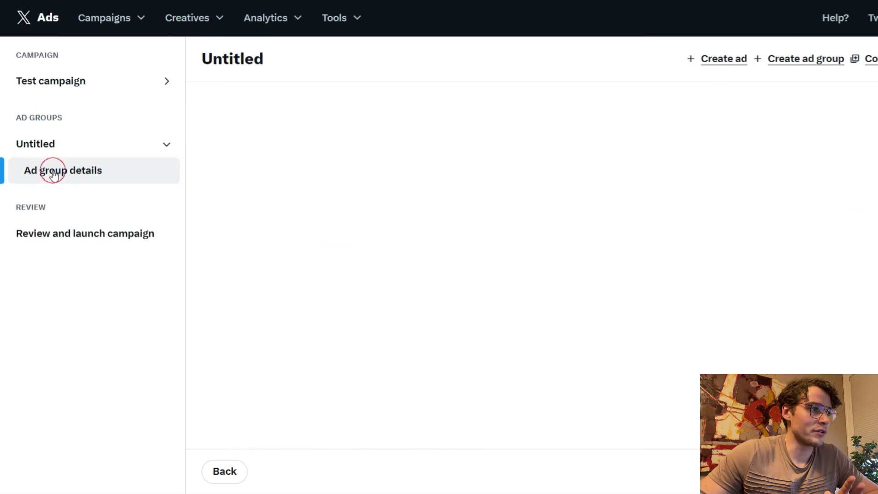
pyautogui.scroll(-20, 321, 177)
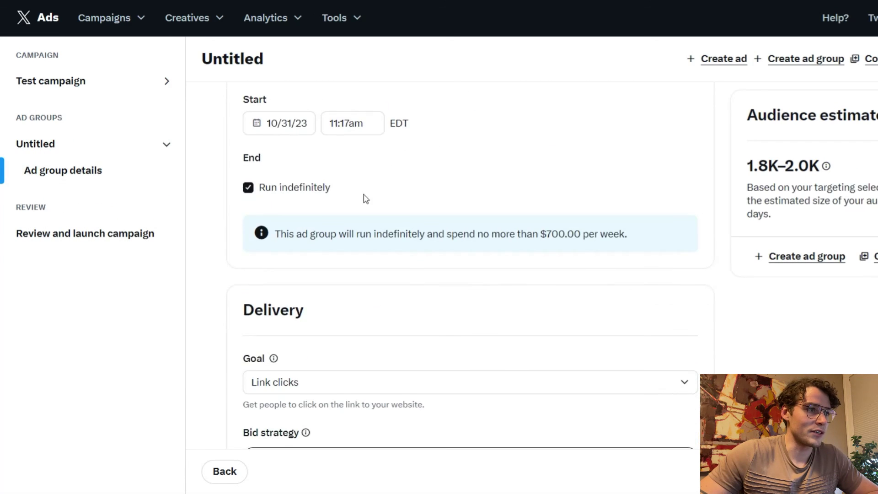
pyautogui.scroll(-18, 365, 202)
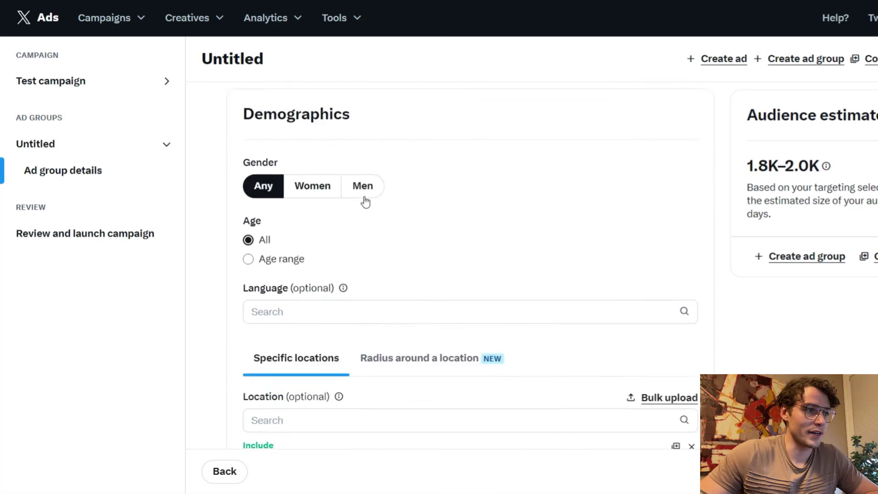
pyautogui.scroll(-5, 369, 211)
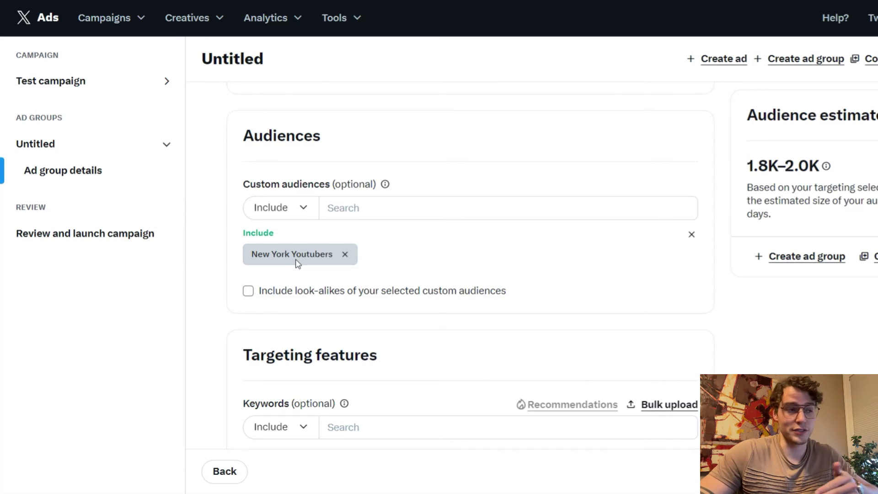
pyautogui.click(334, 214)
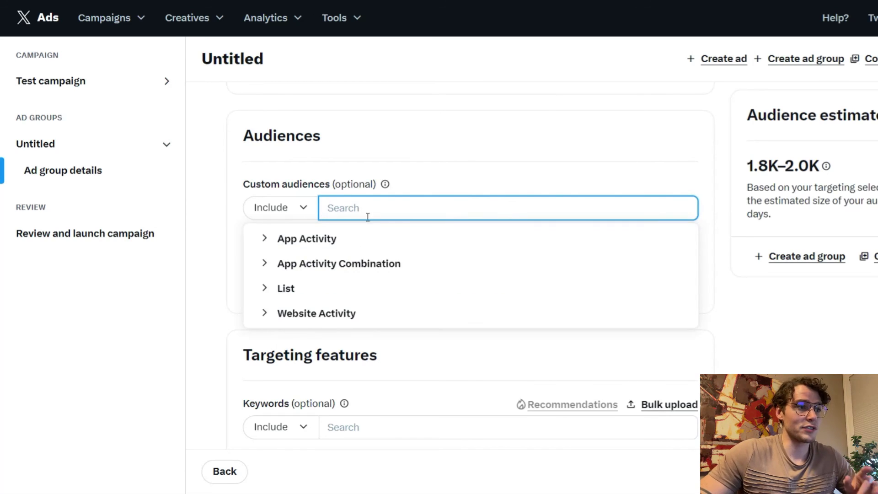
pyautogui.click(426, 180)
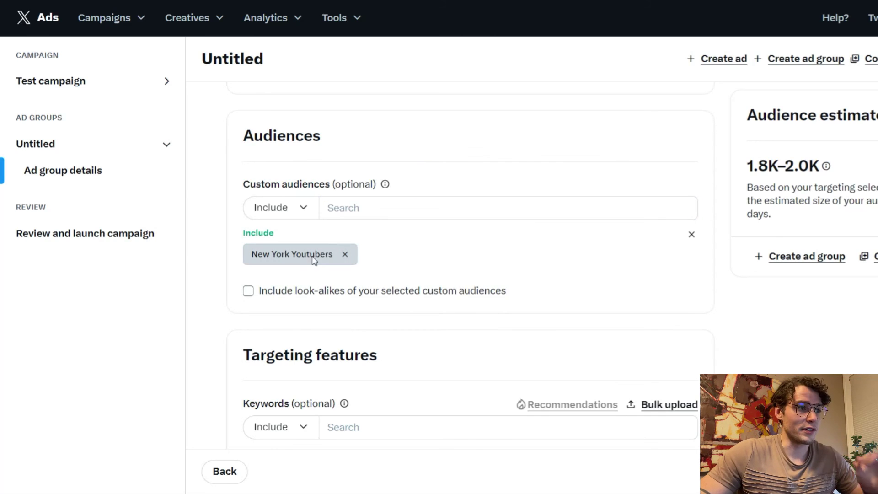